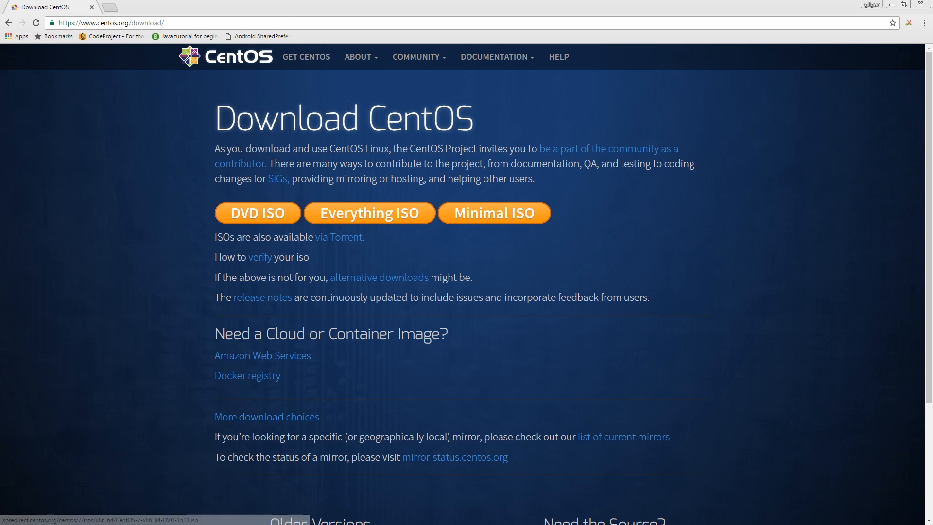
{"action": "left_click", "coordinate": [253, 217]}
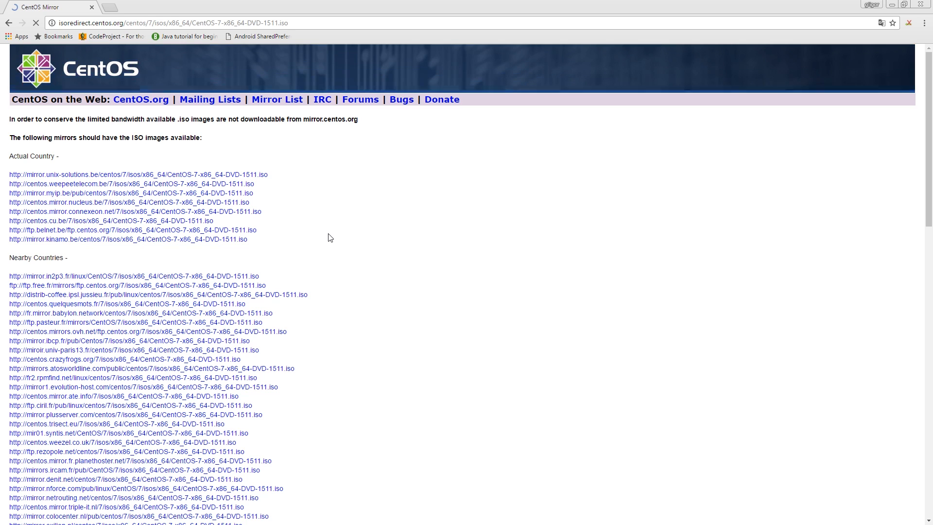
{"action": "left_click", "coordinate": [189, 176]}
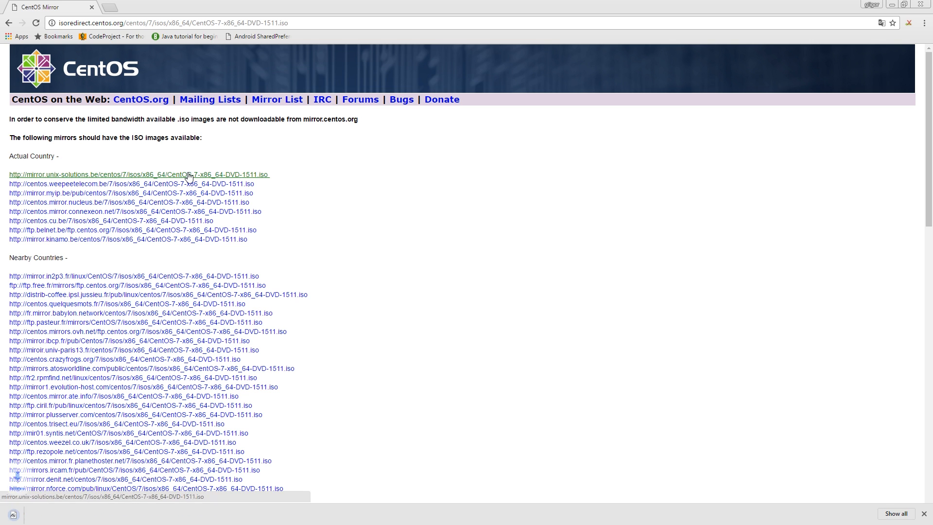
{"action": "left_click", "coordinate": [100, 514]}
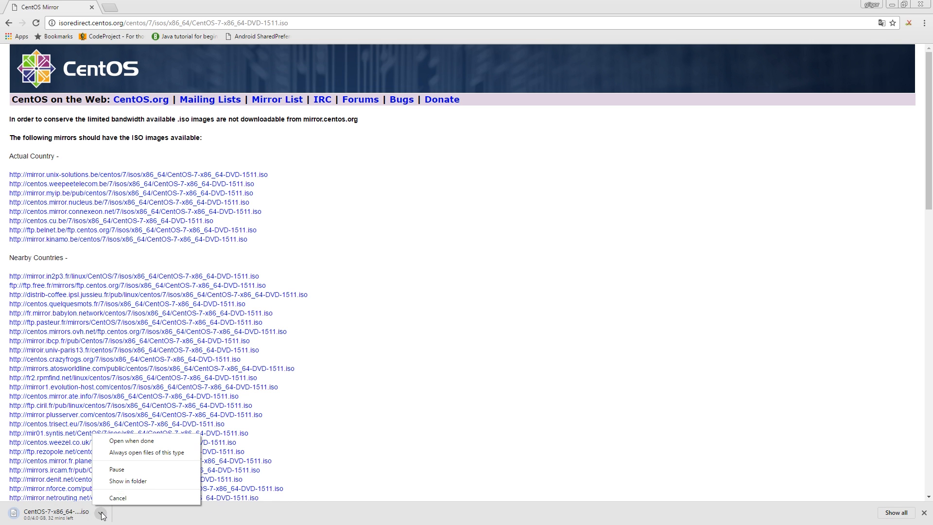
{"action": "left_click", "coordinate": [127, 497]}
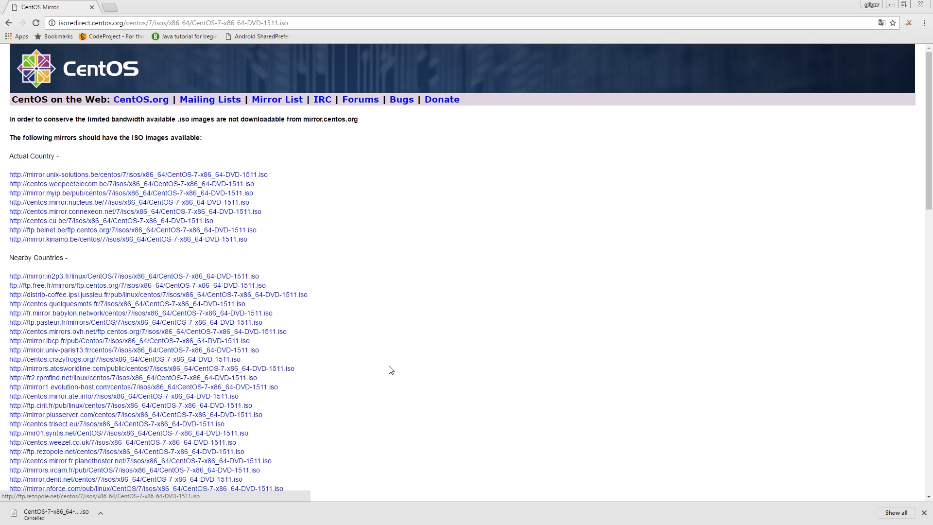
Step: Close the browser, switch to Oracle VM VirtualBox and define a new virtual machine named "centos 7" with 4096 MB of memory
{"action": "left_click", "coordinate": [920, 5]}
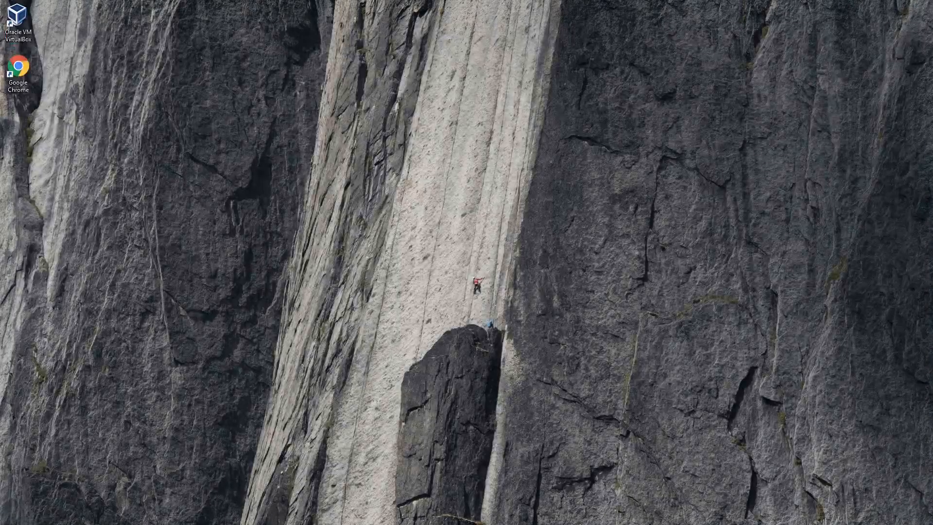
{"action": "left_click", "coordinate": [19, 24]}
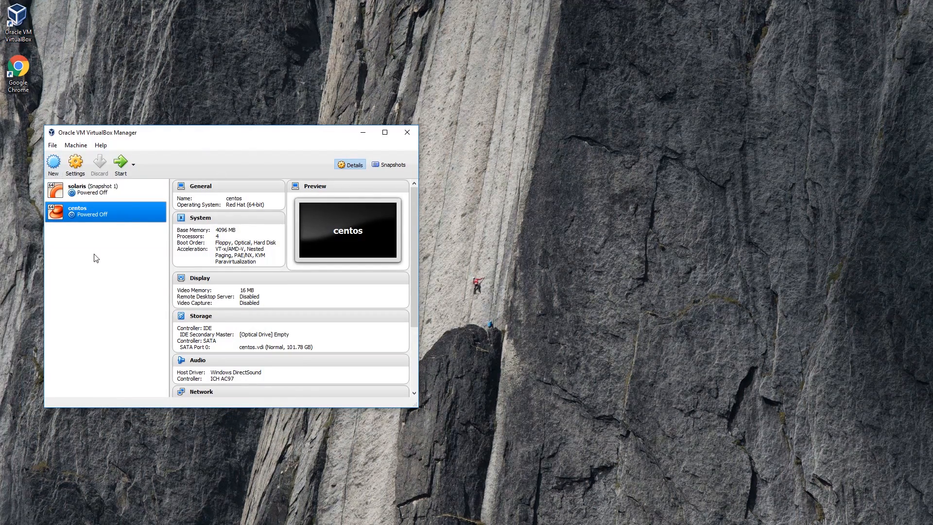
{"action": "left_click", "coordinate": [61, 171]}
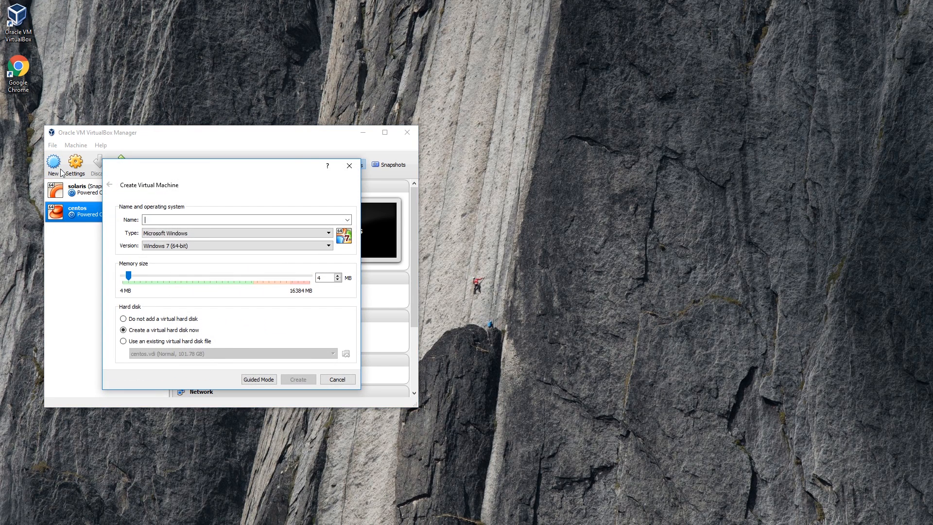
{"action": "type", "text": "centos 7"}
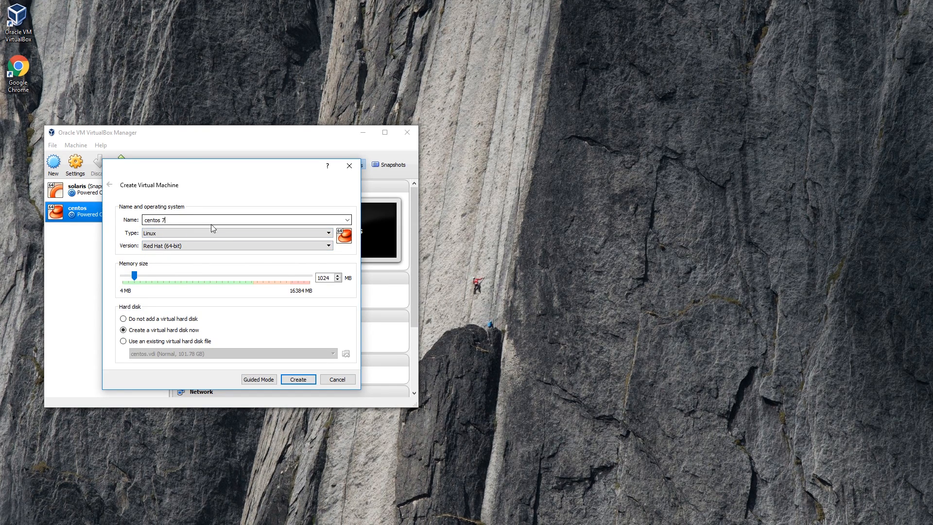
{"action": "left_click_drag", "start_coordinate": [135, 277], "coordinate": [170, 288]}
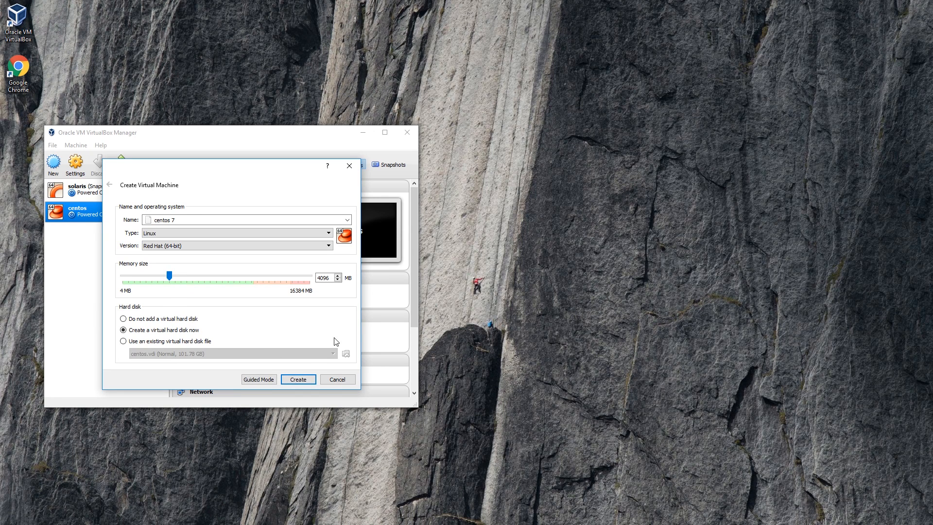
Step: Create the machine with a dynamically allocated VDI hard disk of about 108.74 GB
{"action": "left_click", "coordinate": [306, 380]}
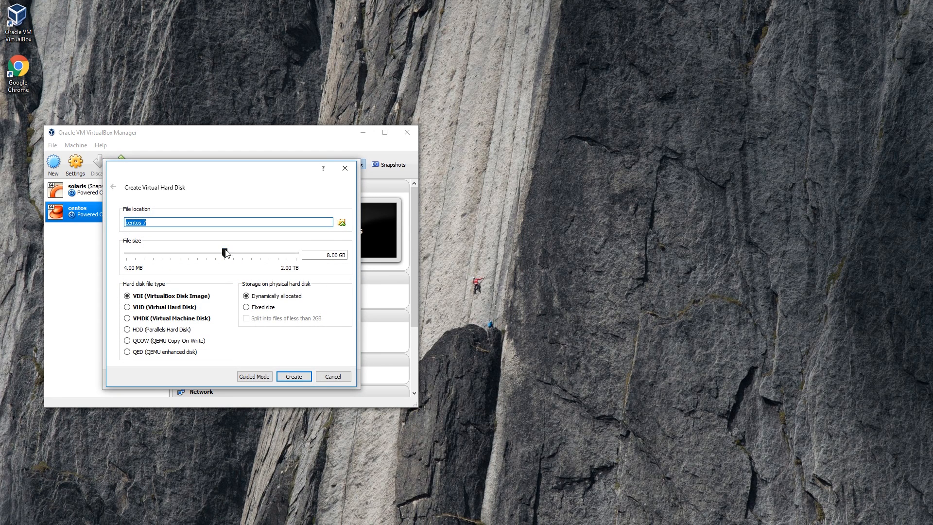
{"action": "left_click_drag", "start_coordinate": [226, 254], "coordinate": [257, 253]}
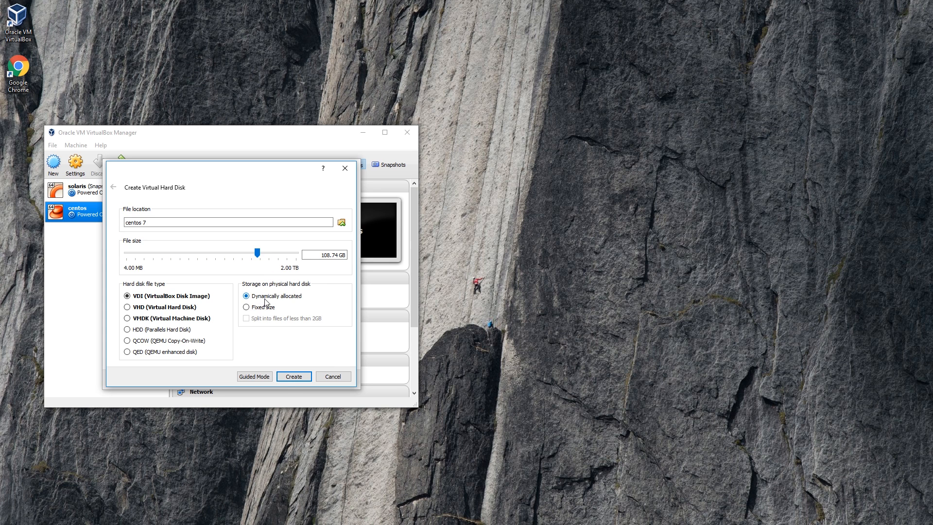
{"action": "left_click", "coordinate": [297, 377]}
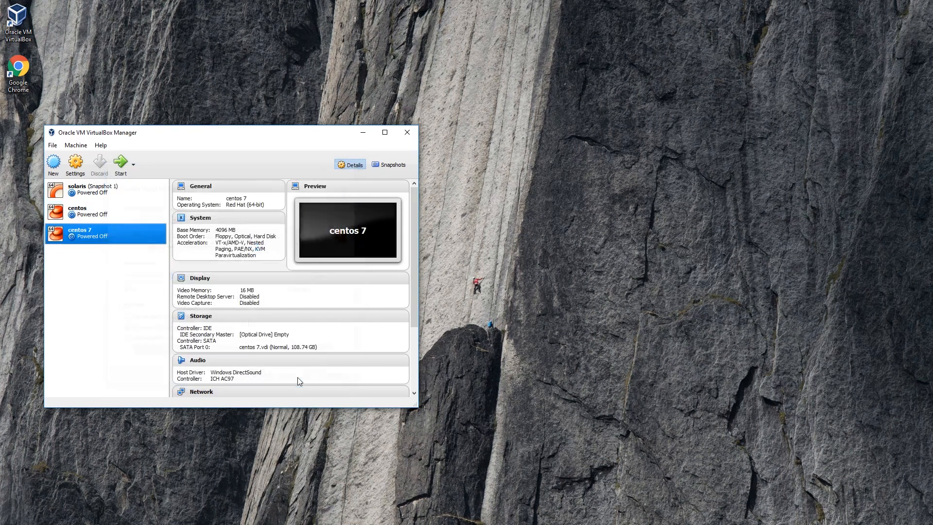
Step: Set the centos 7 machine's processor count to 4 in its system settings
{"action": "left_click", "coordinate": [76, 145]}
{"action": "left_click", "coordinate": [87, 179]}
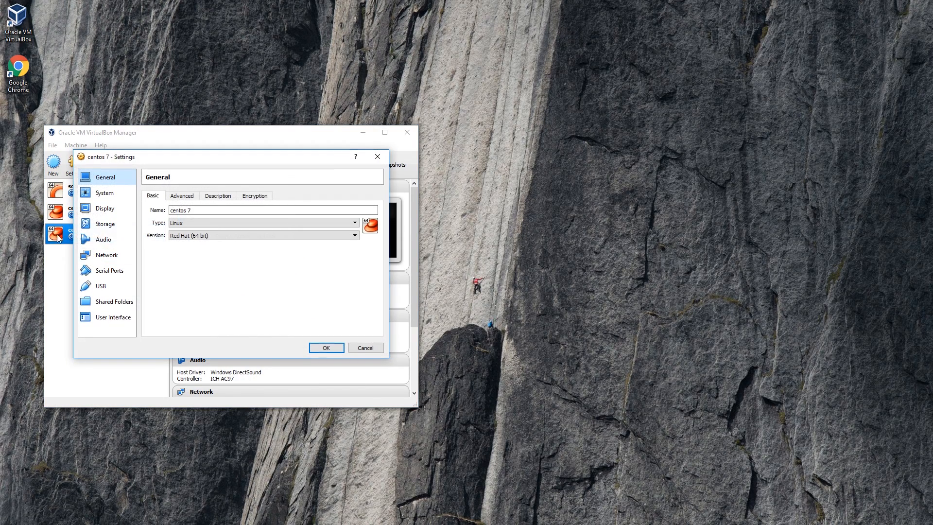
{"action": "left_click", "coordinate": [107, 195]}
{"action": "left_click", "coordinate": [200, 195]}
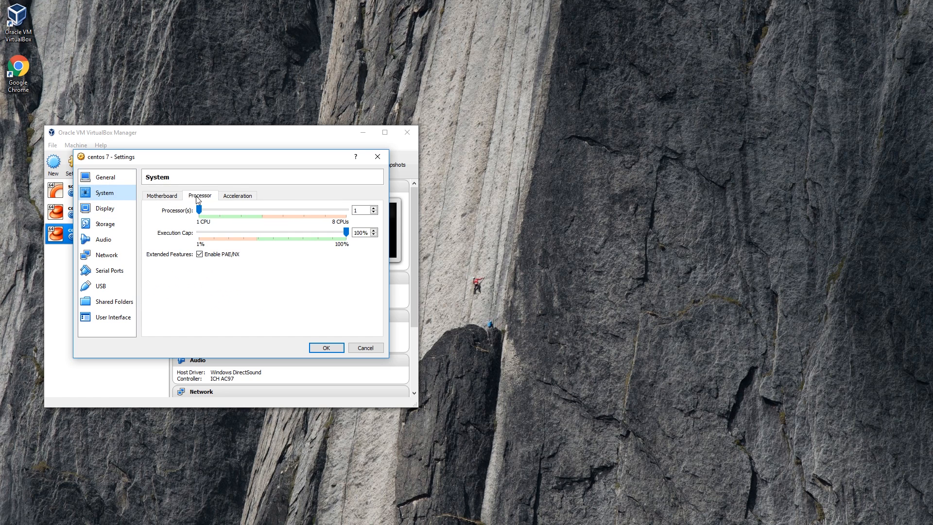
{"action": "left_click_drag", "start_coordinate": [199, 210], "coordinate": [260, 219]}
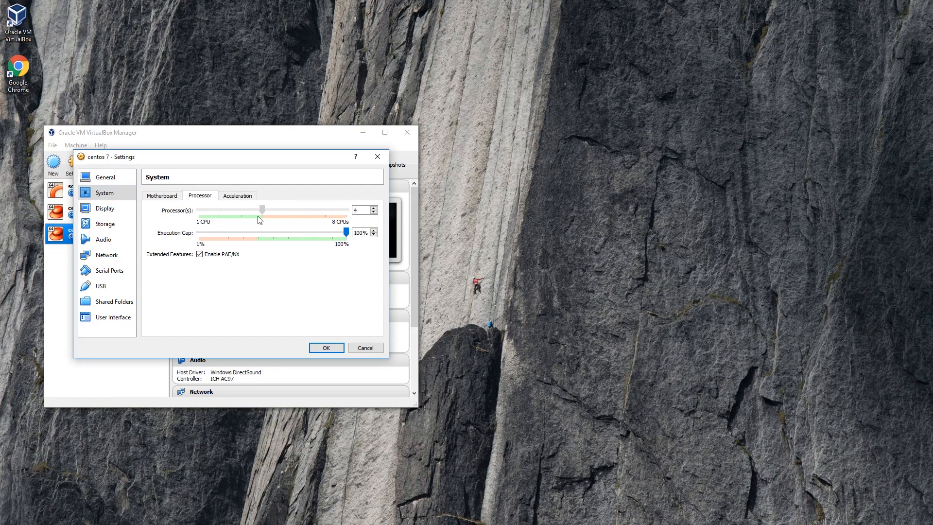
{"action": "left_click", "coordinate": [326, 348]}
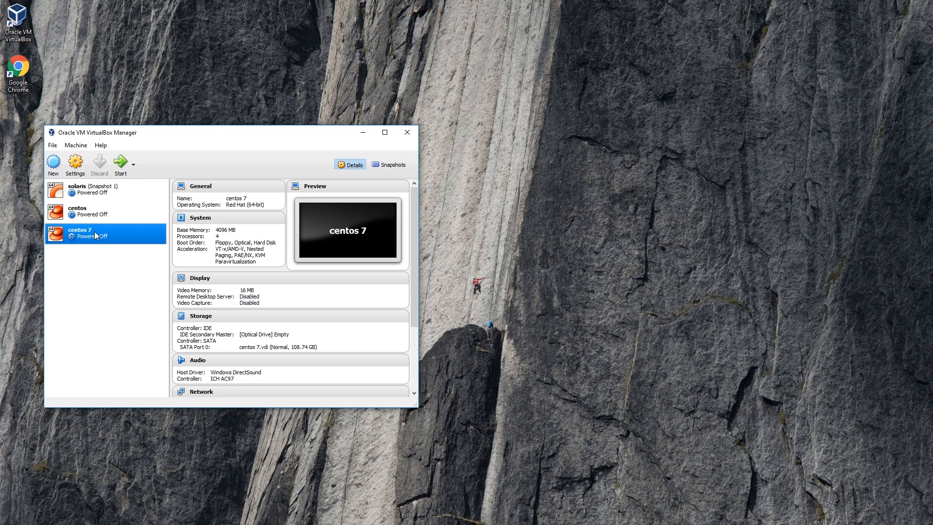
Step: Start the centos 7 machine and load CentOS-7-x86_64-DVD-1511.iso into its optical drive
{"action": "left_click", "coordinate": [122, 174]}
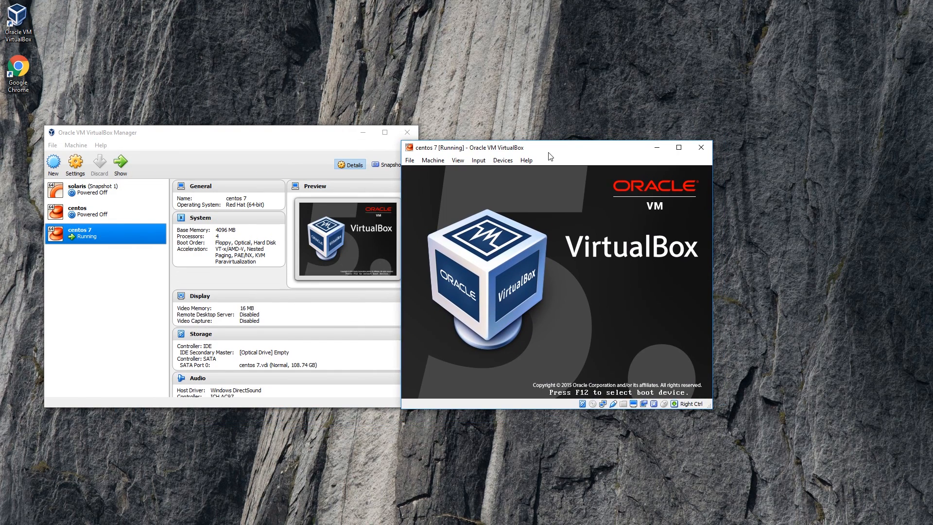
{"action": "left_click", "coordinate": [480, 160]}
{"action": "mouse_move", "coordinate": [501, 165]}
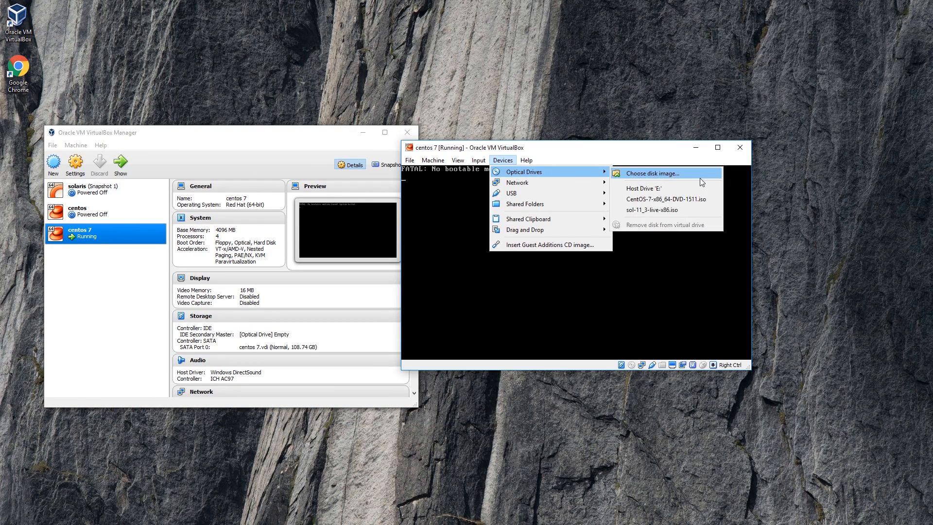
{"action": "left_click", "coordinate": [666, 199]}
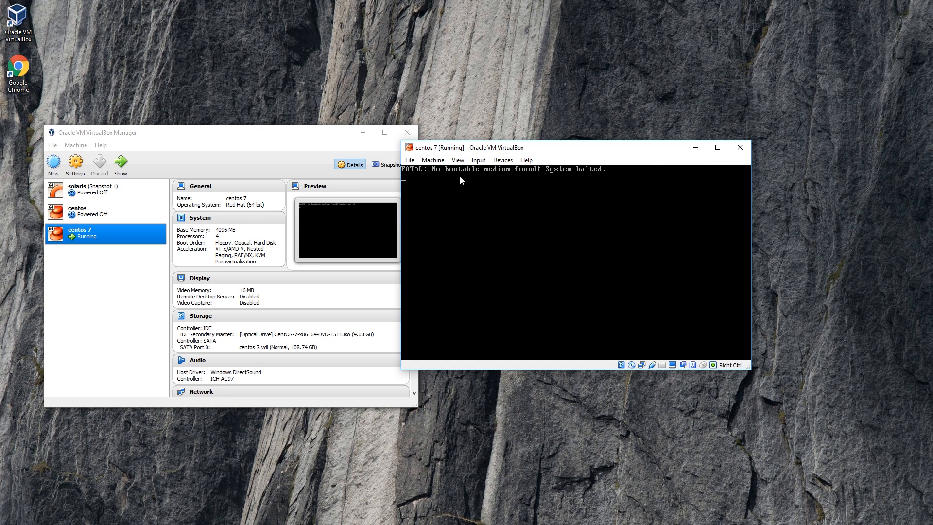
Step: Reset the running machine and launch the CentOS 7 installer from the boot menu
{"action": "left_click", "coordinate": [433, 161]}
{"action": "left_click", "coordinate": [451, 224]}
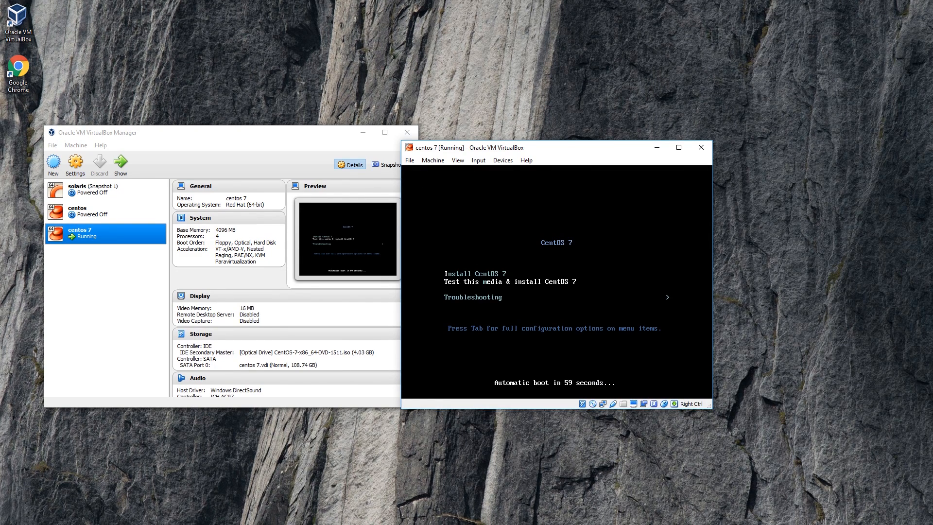
{"action": "key", "text": "Return"}
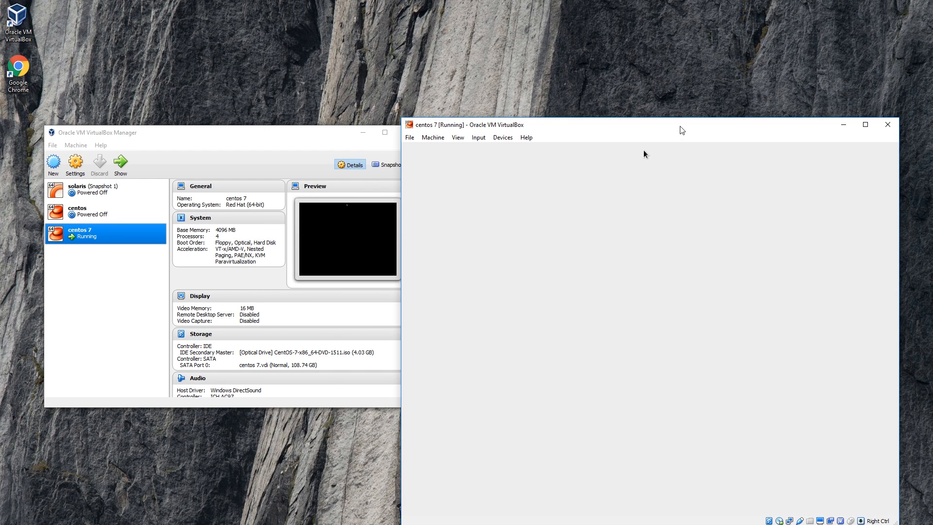
Step: Accept the virtual hard disk with automatic partitioning as the installation destination and begin the CentOS installation
{"action": "left_click_drag", "start_coordinate": [680, 129], "coordinate": [494, 58]}
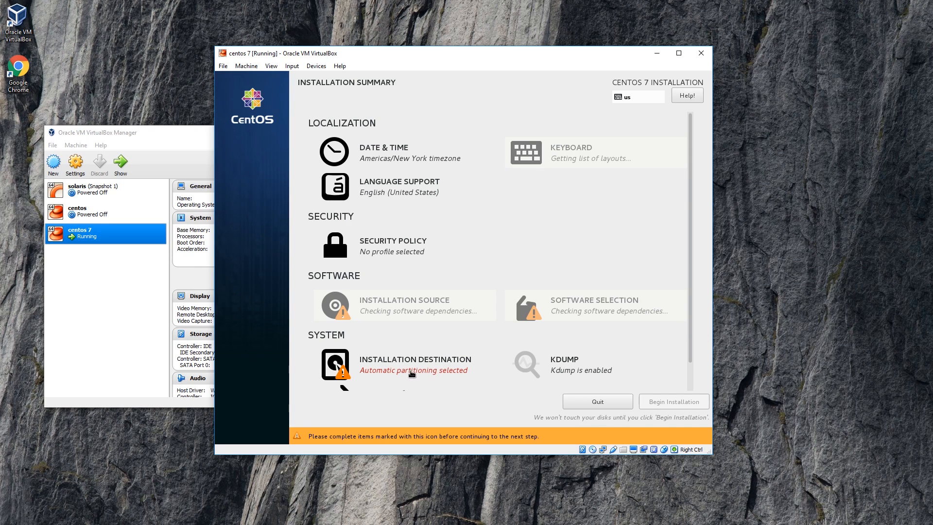
{"action": "left_click", "coordinate": [348, 370]}
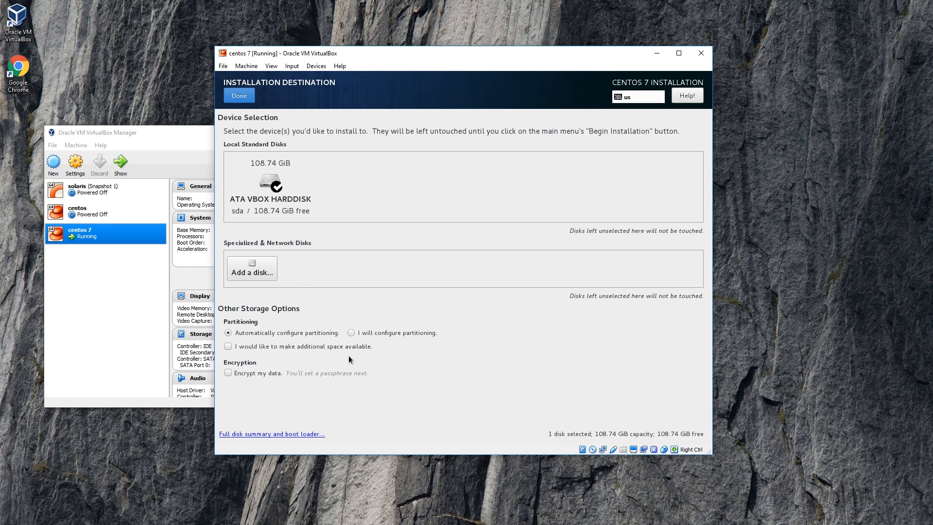
{"action": "left_click", "coordinate": [239, 96]}
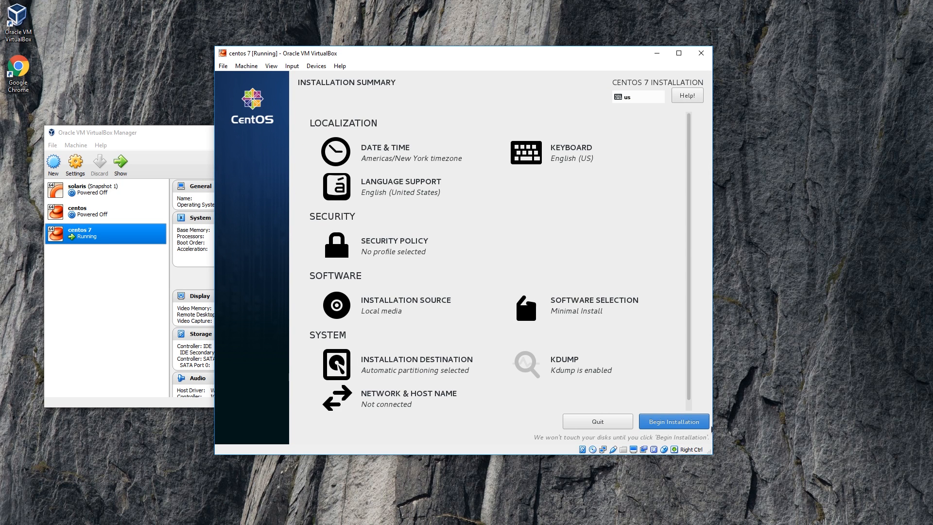
{"action": "left_click", "coordinate": [701, 426]}
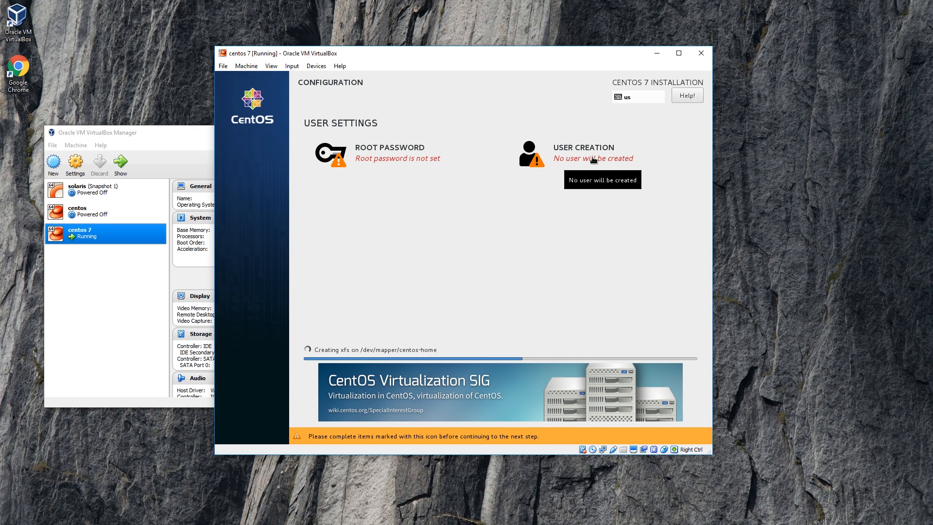
Step: Set the root password by entering it in both the Root Password and Confirm fields
{"action": "left_click", "coordinate": [391, 157]}
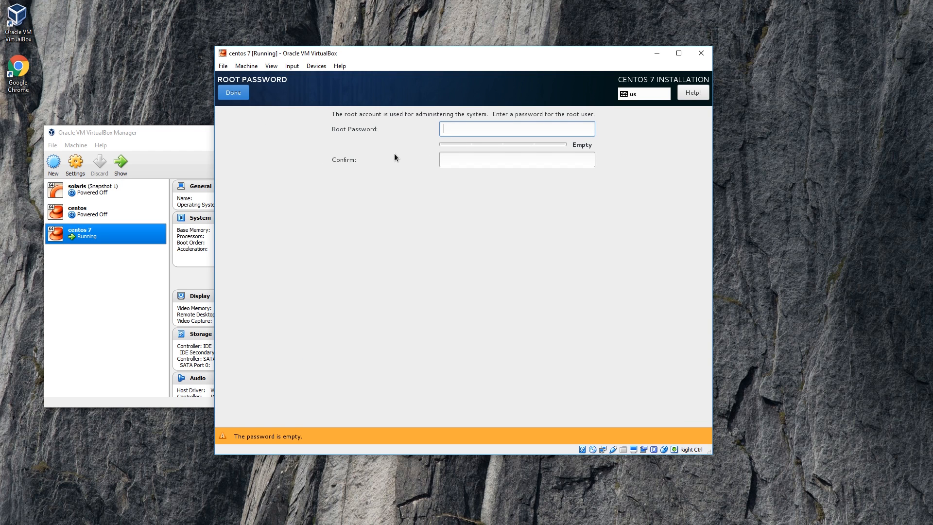
{"action": "type", "text": "********"}
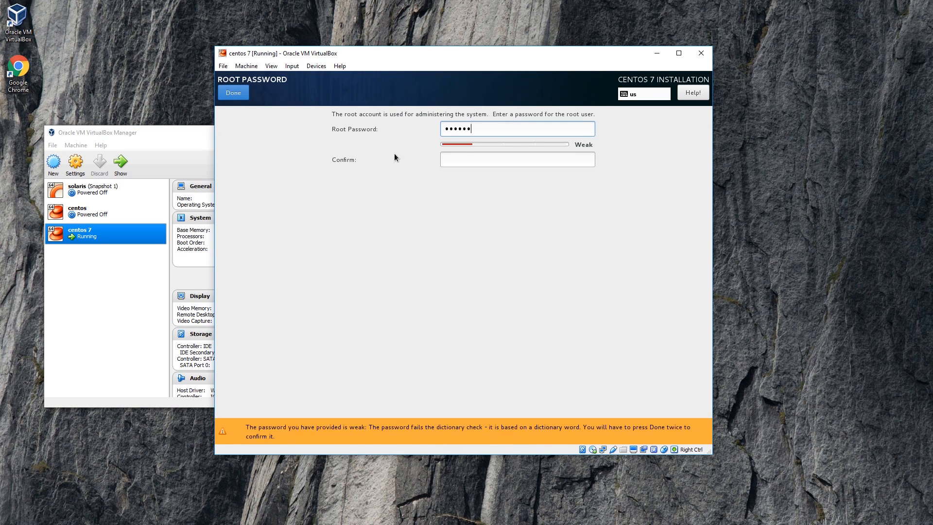
{"action": "type", "text": "*"}
{"action": "key", "text": "Tab"}
{"action": "type", "text": "******"}
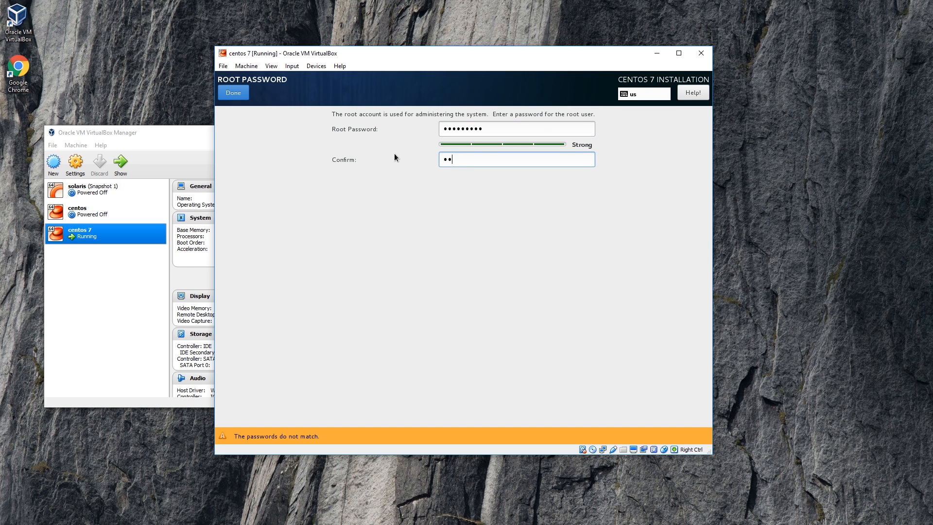
{"action": "type", "text": "***"}
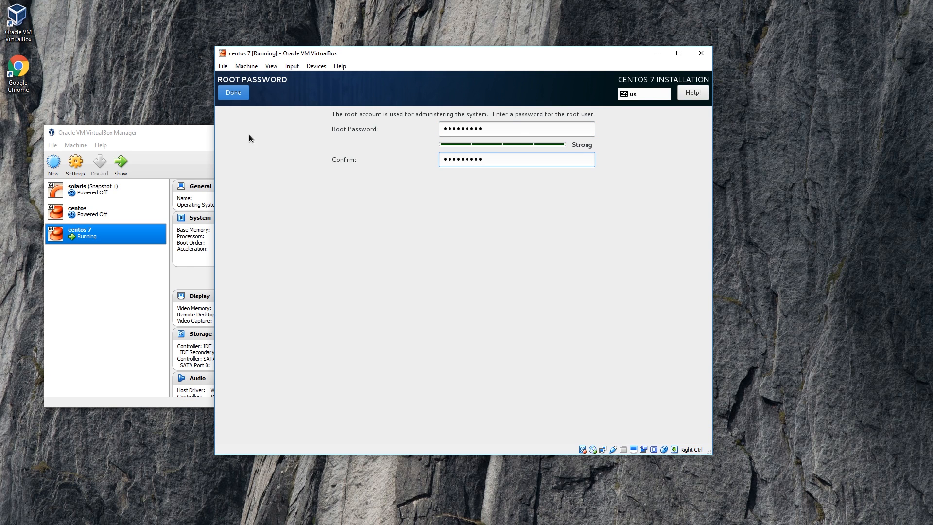
{"action": "left_click", "coordinate": [239, 96]}
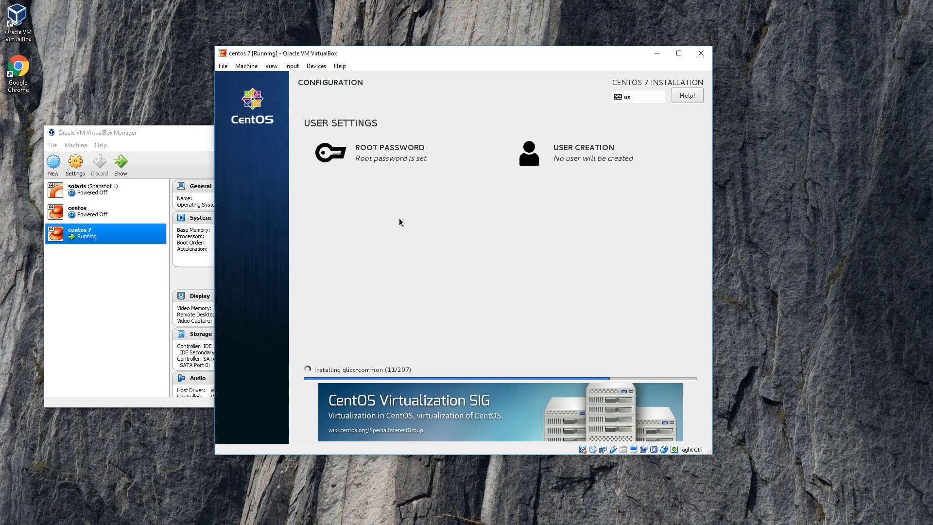
{"action": "left_click", "coordinate": [318, 66]}
{"action": "mouse_move", "coordinate": [341, 78]}
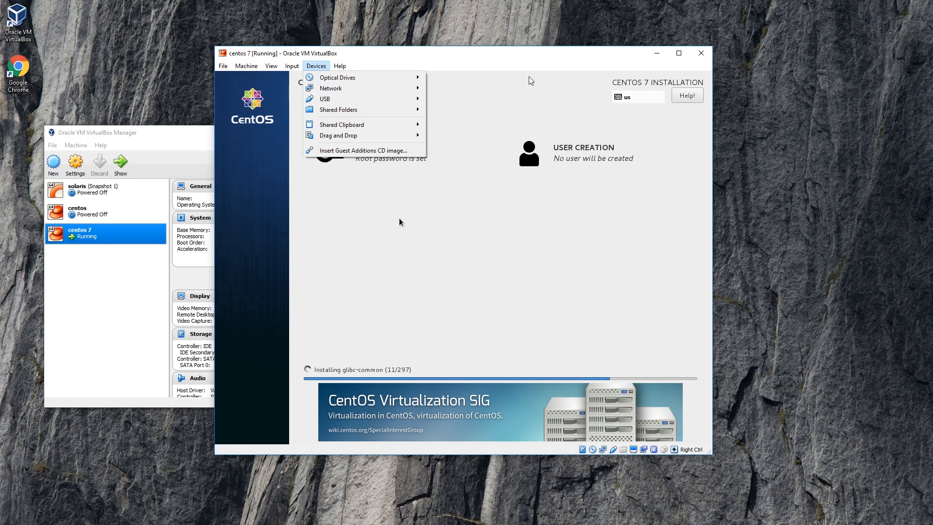
{"action": "left_click", "coordinate": [543, 52]}
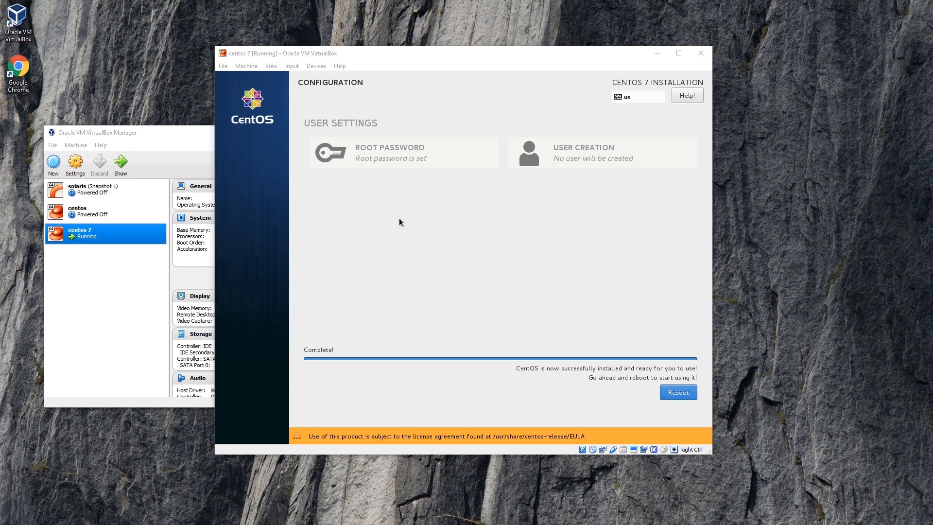
Step: Remove the CentOS installation image from the machine's virtual optical drive
{"action": "left_click", "coordinate": [316, 67]}
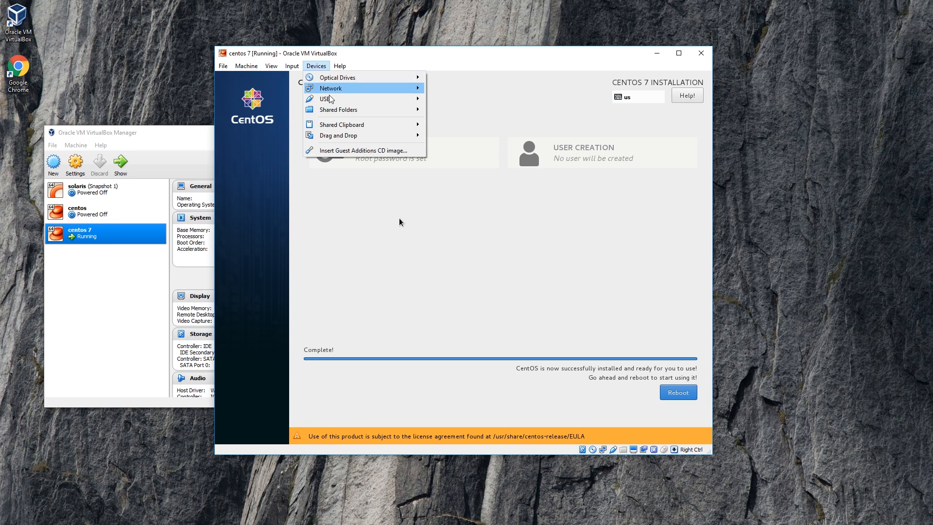
{"action": "mouse_move", "coordinate": [340, 77]}
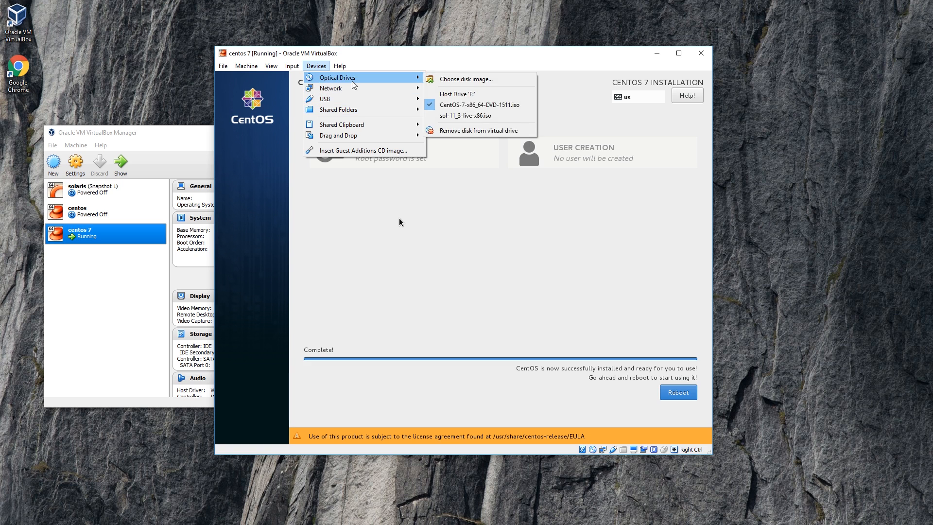
{"action": "left_click", "coordinate": [472, 131]}
{"action": "left_click", "coordinate": [447, 287]}
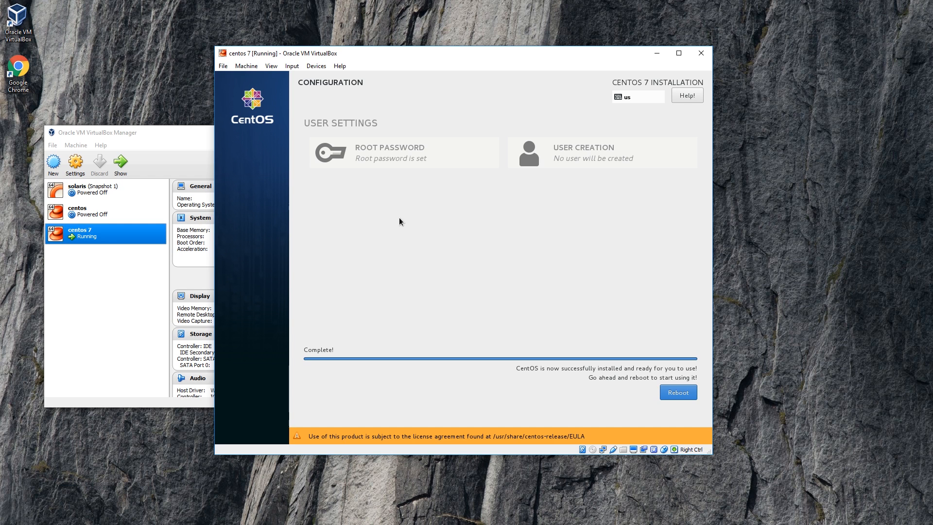
Step: Reboot out of the finished installer, reset the machine, and boot the CentOS Linux (3.10.0-327.el7.x86_64) 7 (Core) entry
{"action": "left_click", "coordinate": [685, 403]}
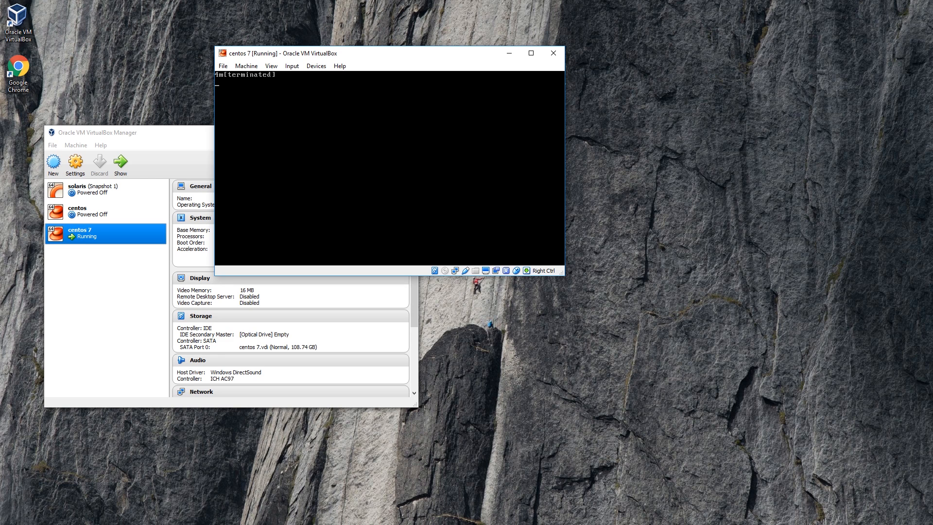
{"action": "left_click", "coordinate": [247, 65]}
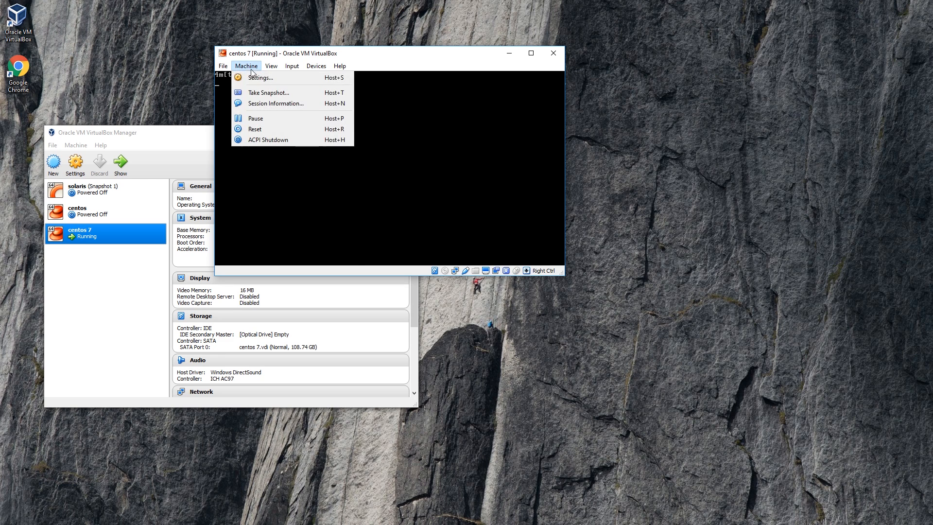
{"action": "left_click", "coordinate": [281, 128]}
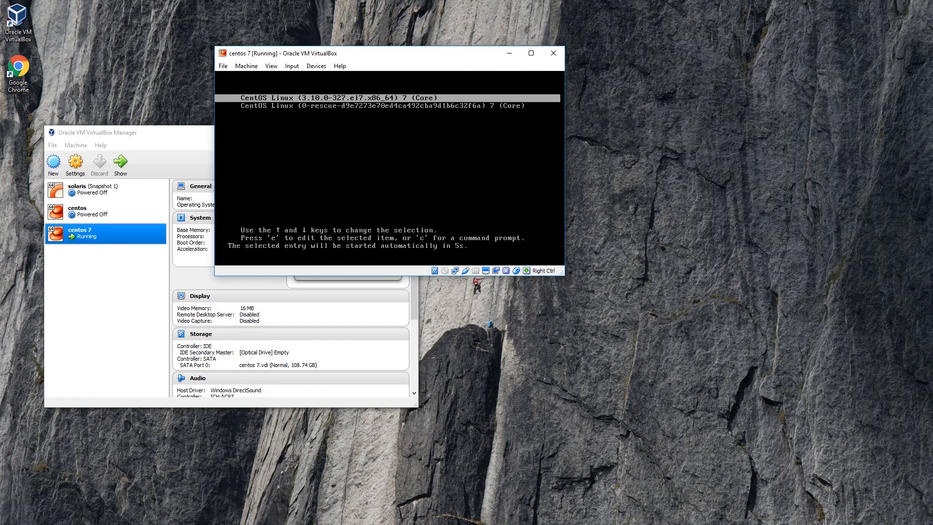
{"action": "key", "text": "Return"}
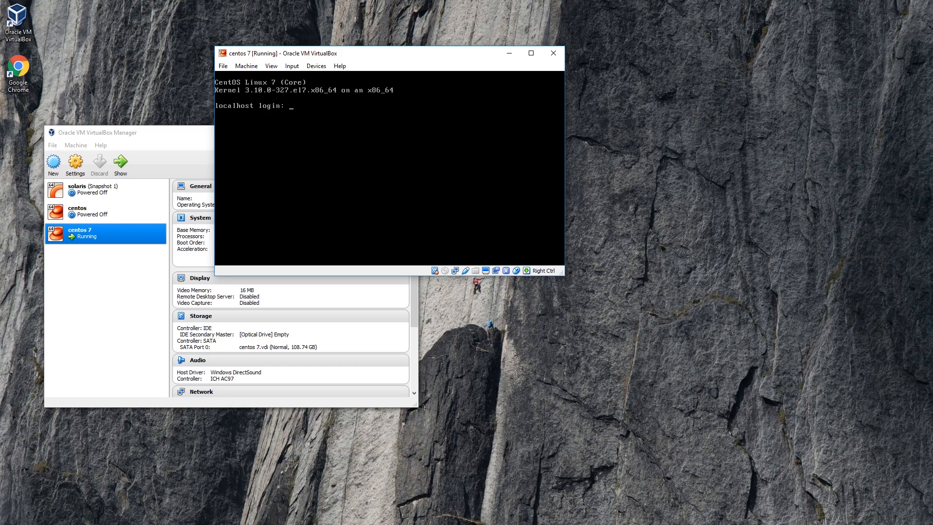
Step: Log in at the console as root with the root password and run dhclient to request a network address
{"action": "type", "text": "root"}
{"action": "key", "text": "Return"}
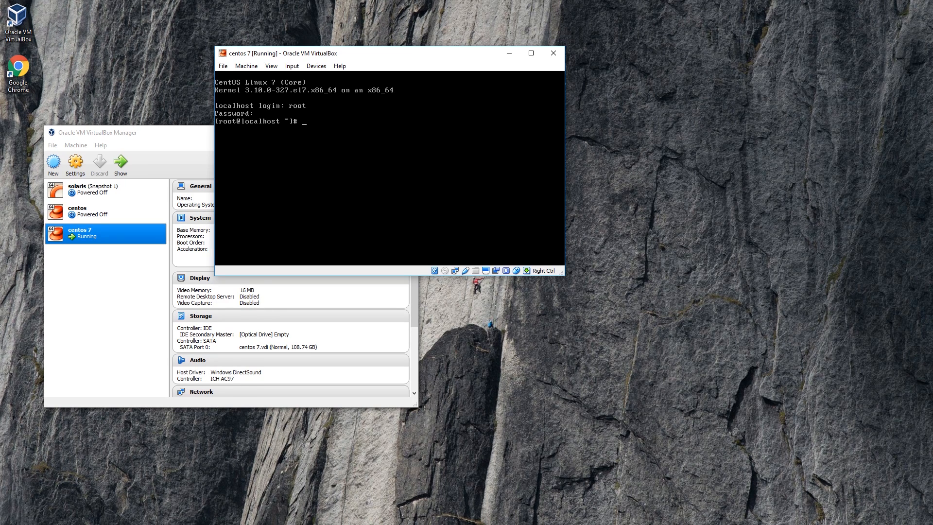
{"action": "type", "text": "dhclient"}
Step: Update the system's packages with yum update, accepting both the package transaction and the CentOS 7 signing key import
{"action": "type", "text": "yum update"}
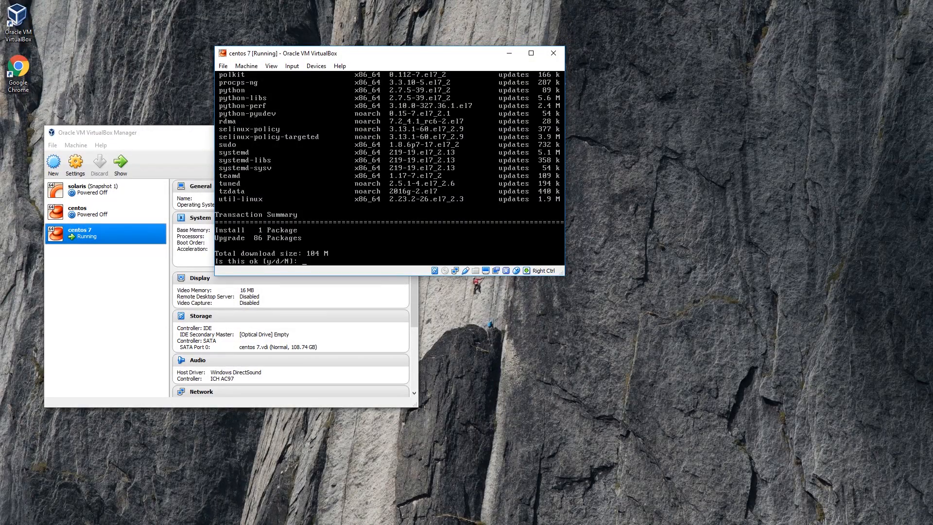
{"action": "type", "text": "y"}
{"action": "key", "text": "Return"}
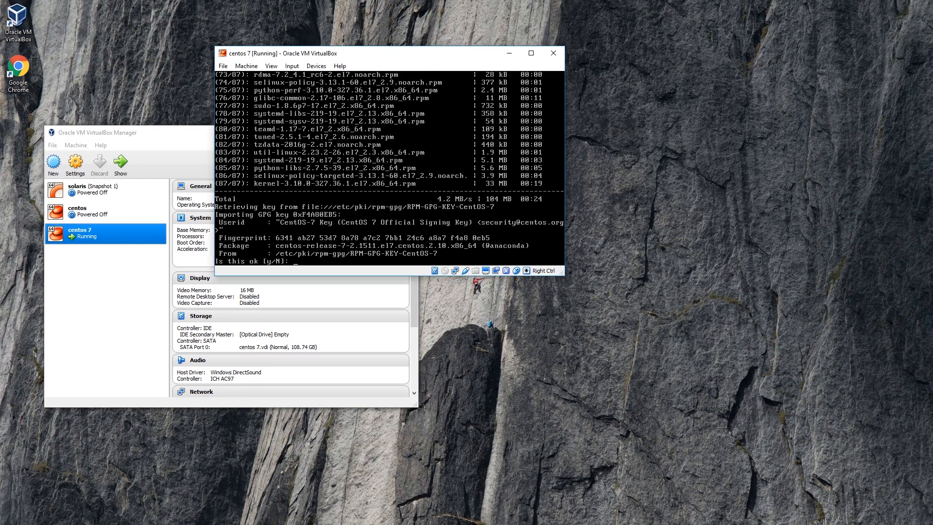
{"action": "type", "text": "y"}
{"action": "key", "text": "Return"}
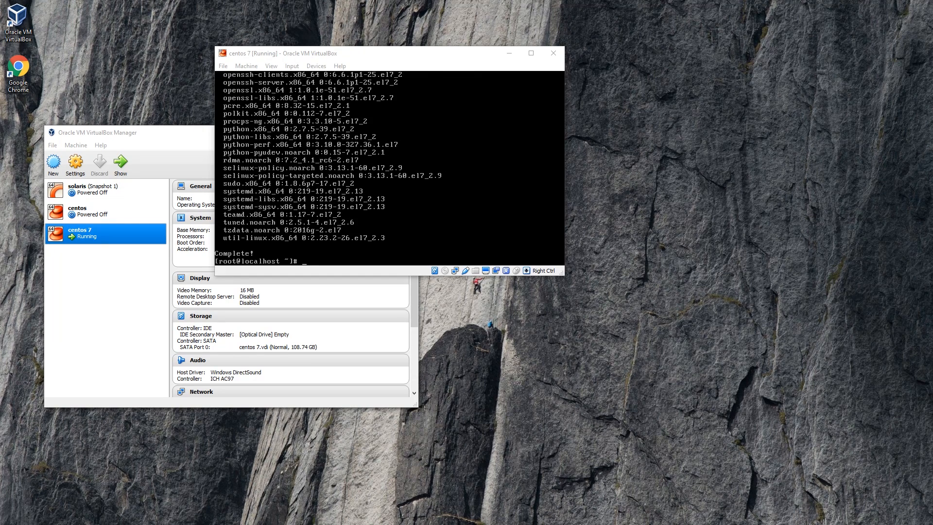
{"action": "left_click", "coordinate": [466, 219]}
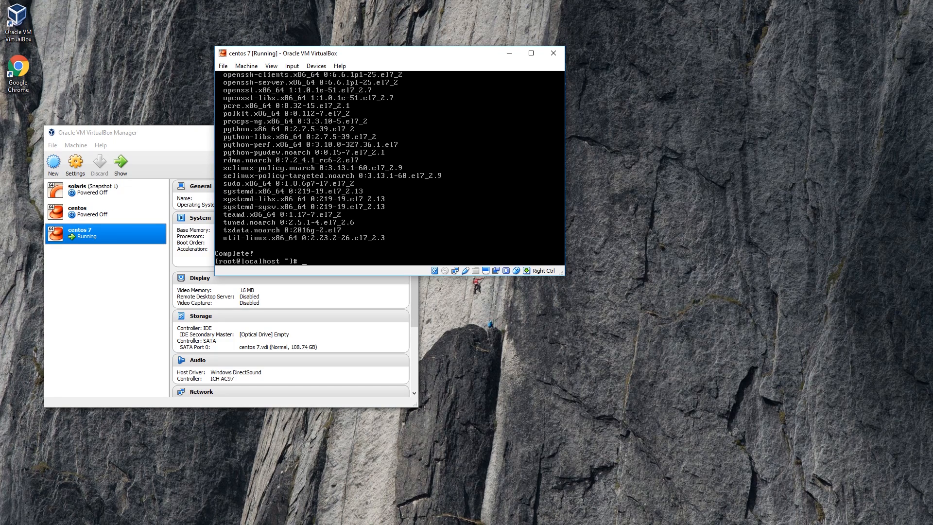